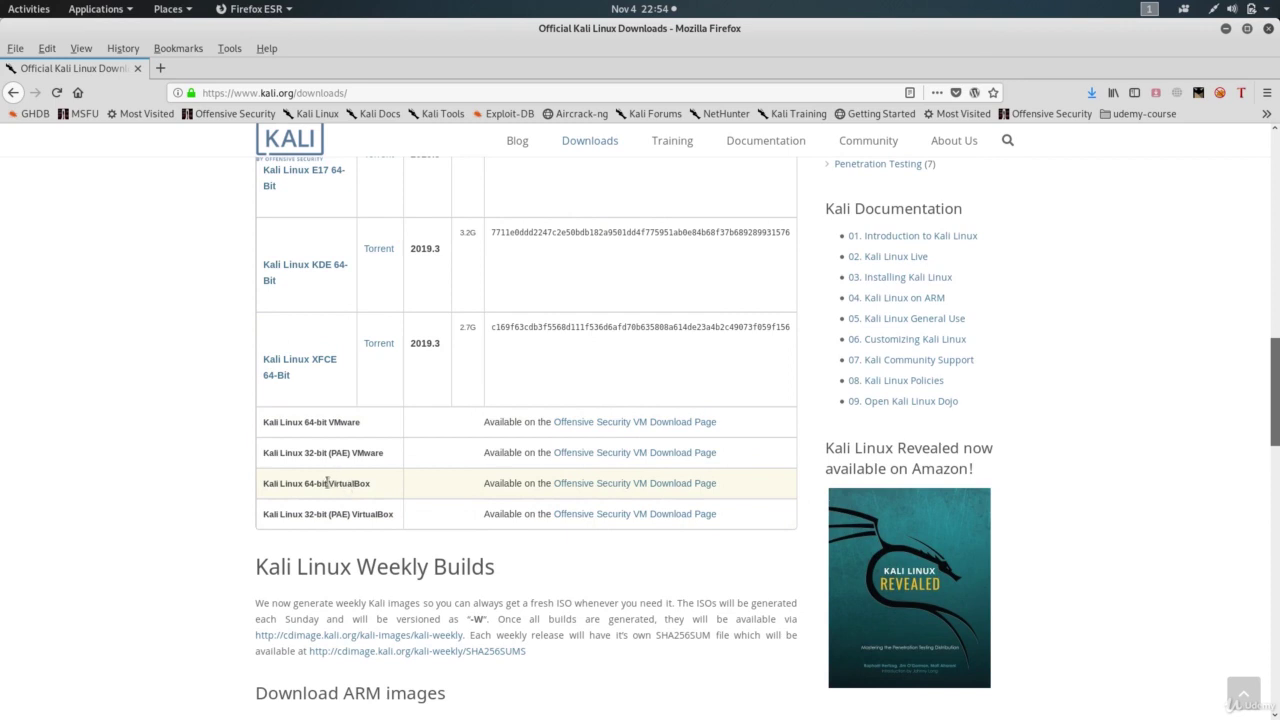
Step: Highlight the Kali Linux 64-bit and 32-bit (PAE) VirtualBox entries on the page
drag(327, 483, 400, 486)
click(454, 497)
drag(277, 514, 392, 515)
click(134, 499)
Step: Go to the Offensive Security VM download page and show the Kali Linux VirtualBox Images
click(648, 486)
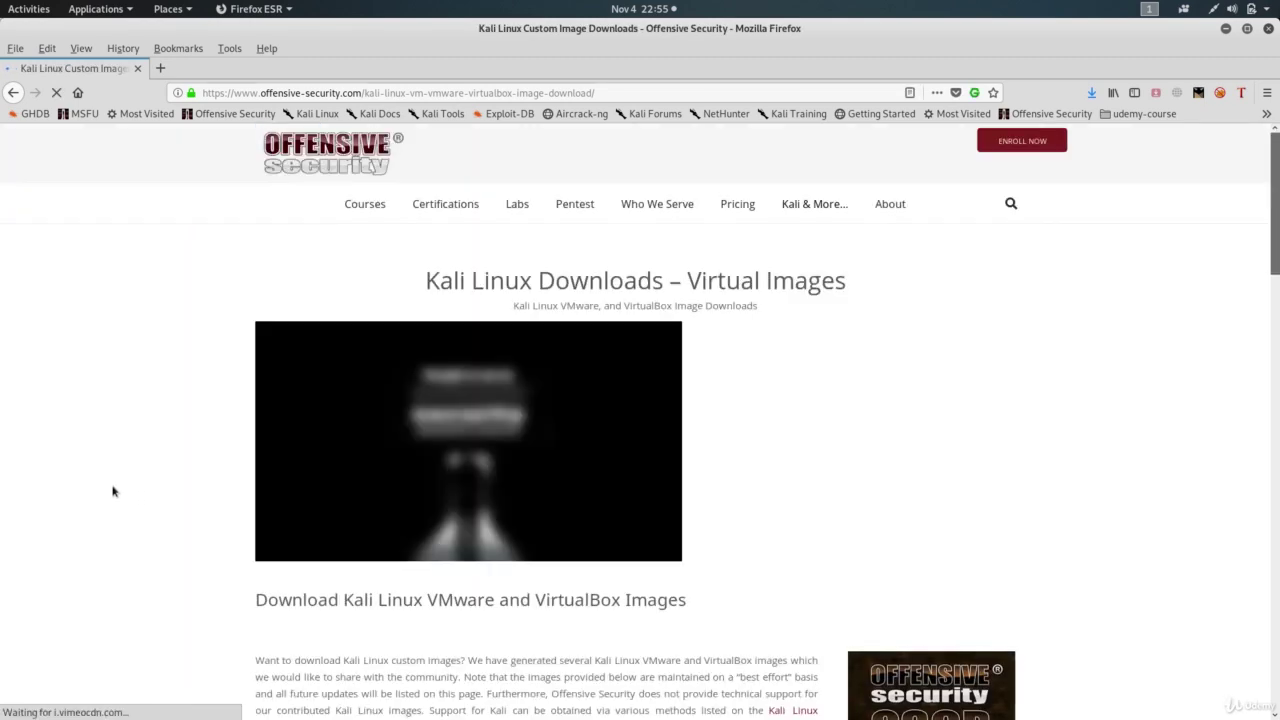
scroll(111, 489, down, 2)
scroll(112, 490, down, 5)
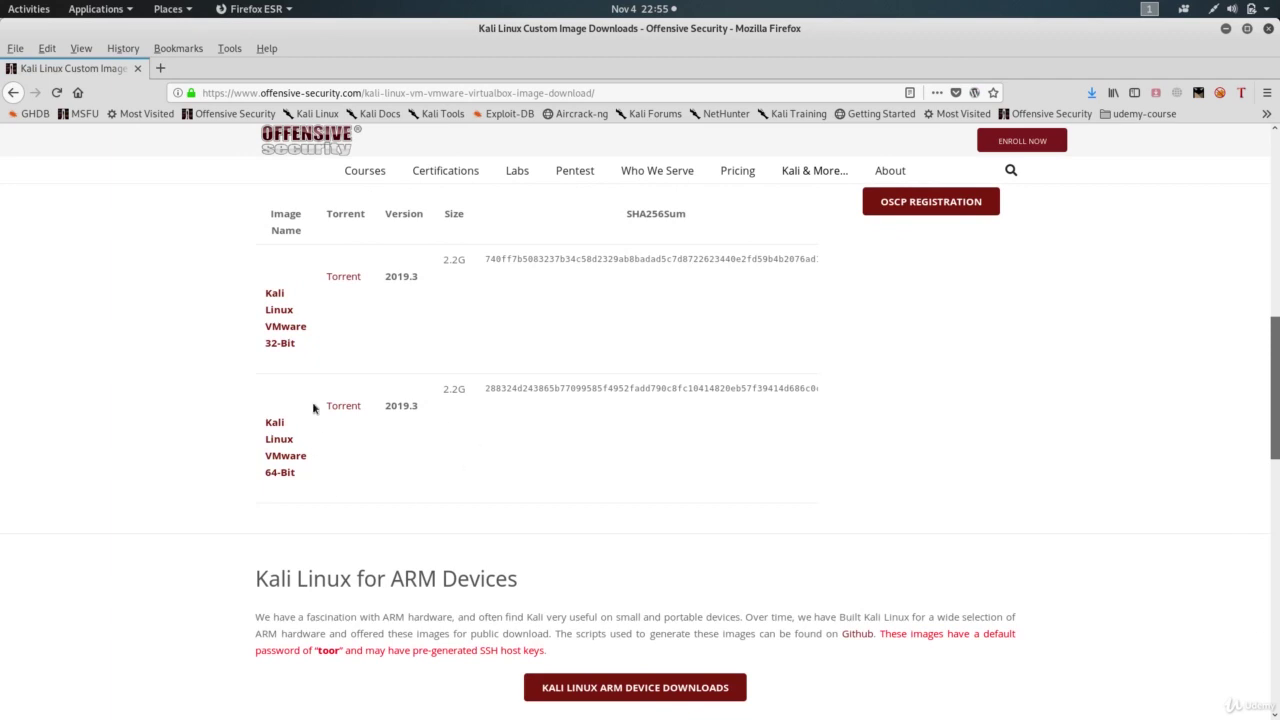
scroll(358, 282, up, 1)
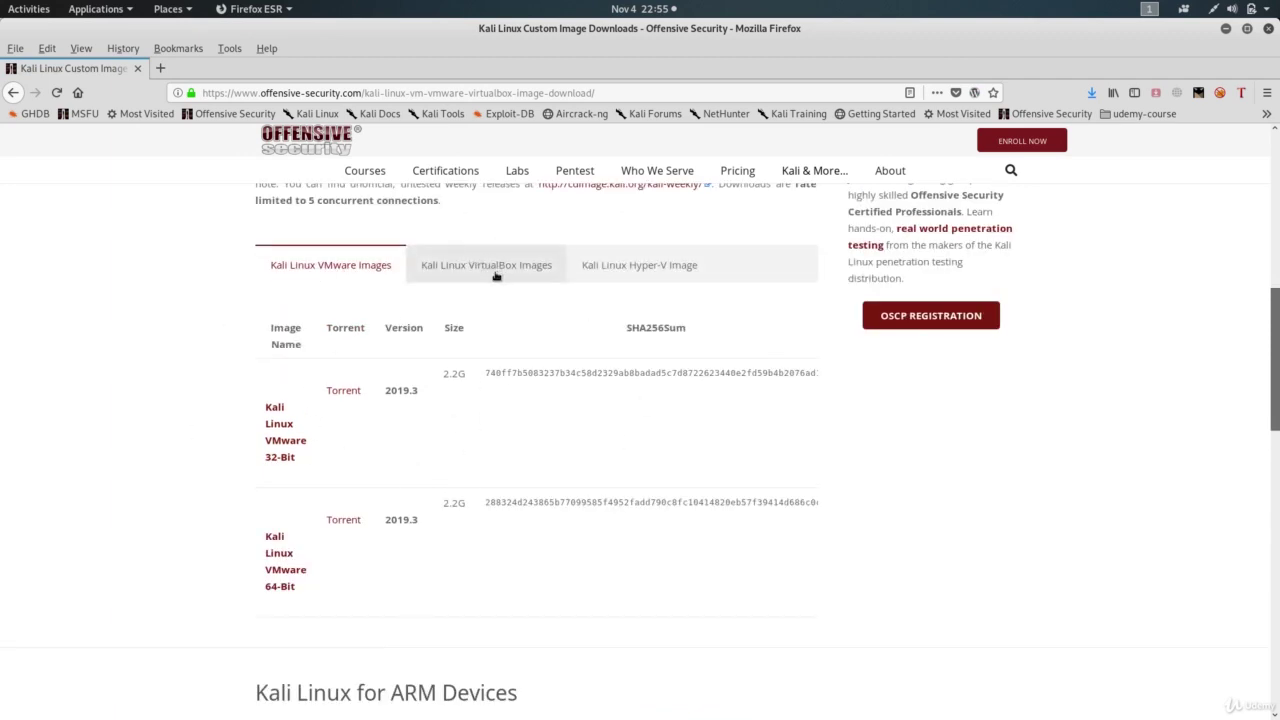
click(491, 272)
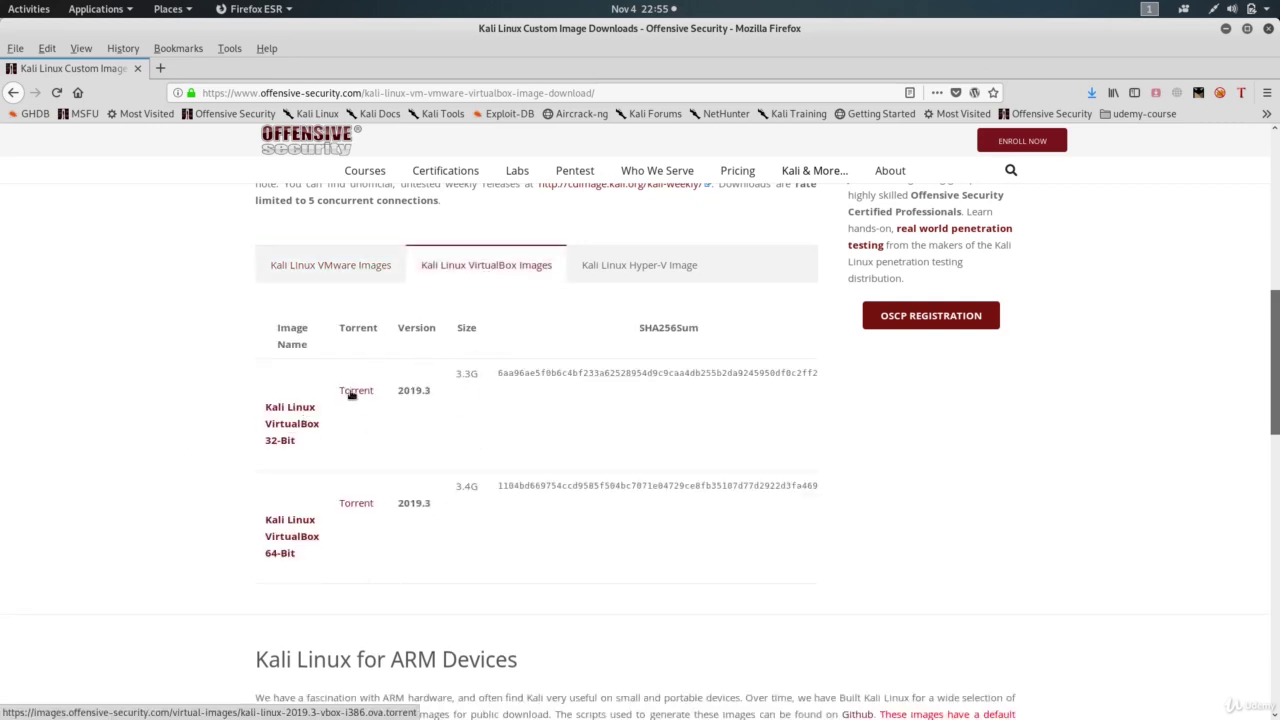
Step: Start the 64-bit VirtualBox torrent download, cancel it, and close Firefox
click(357, 504)
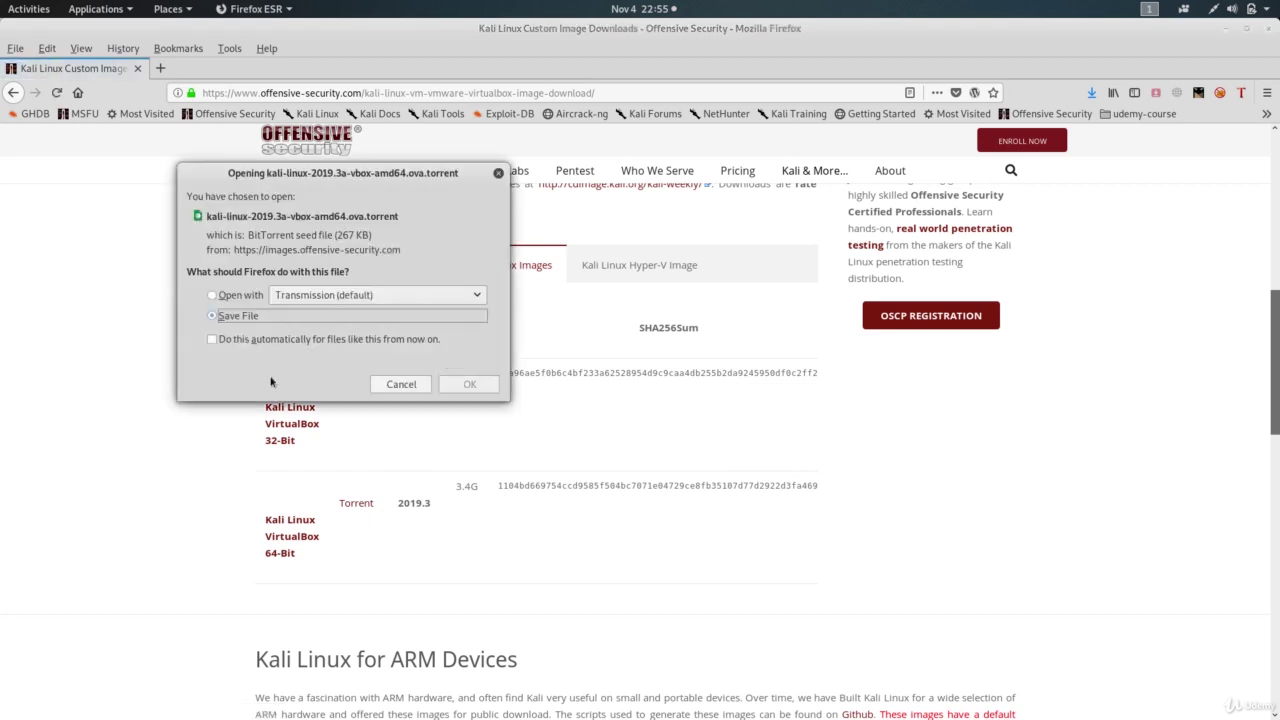
drag(302, 183, 464, 210)
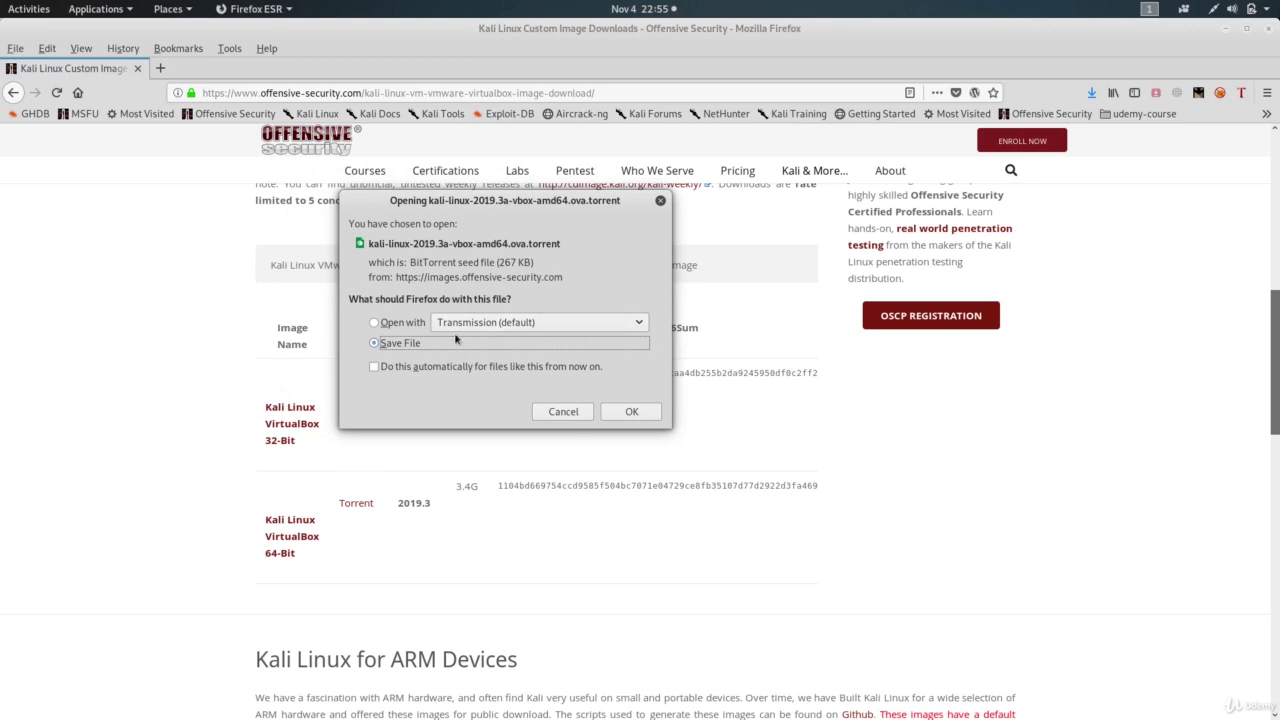
click(551, 411)
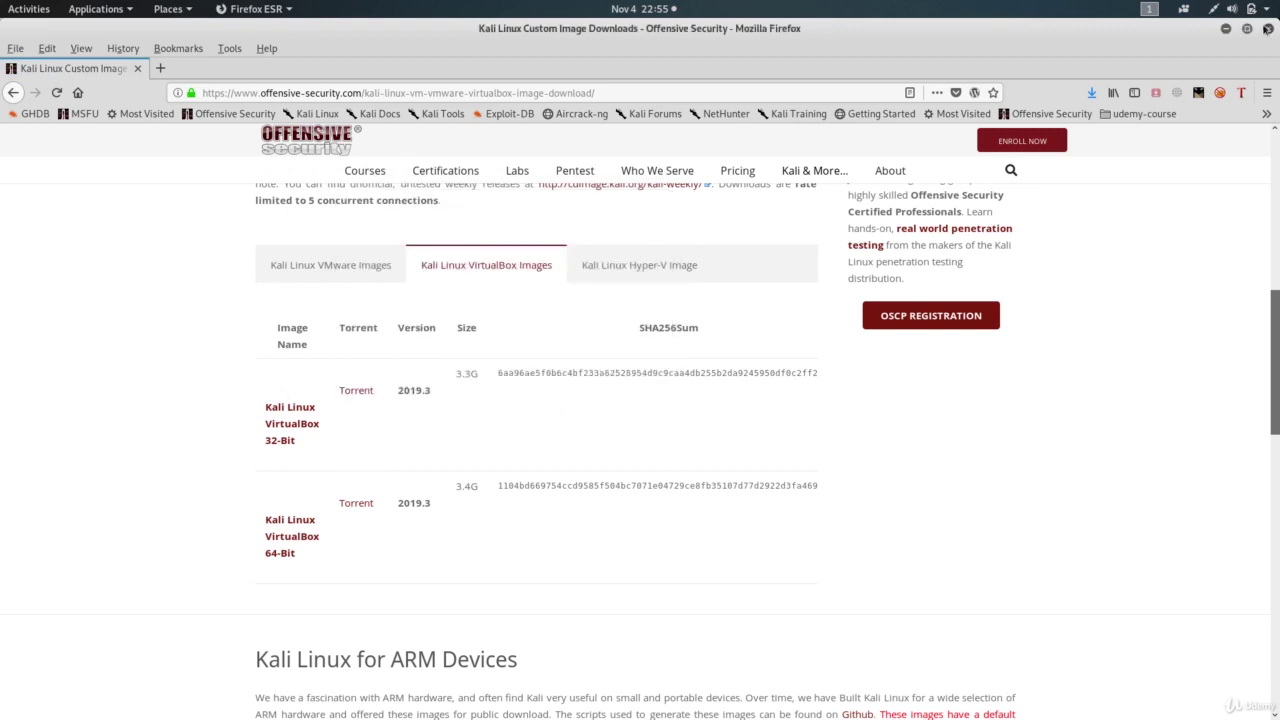
click(1269, 29)
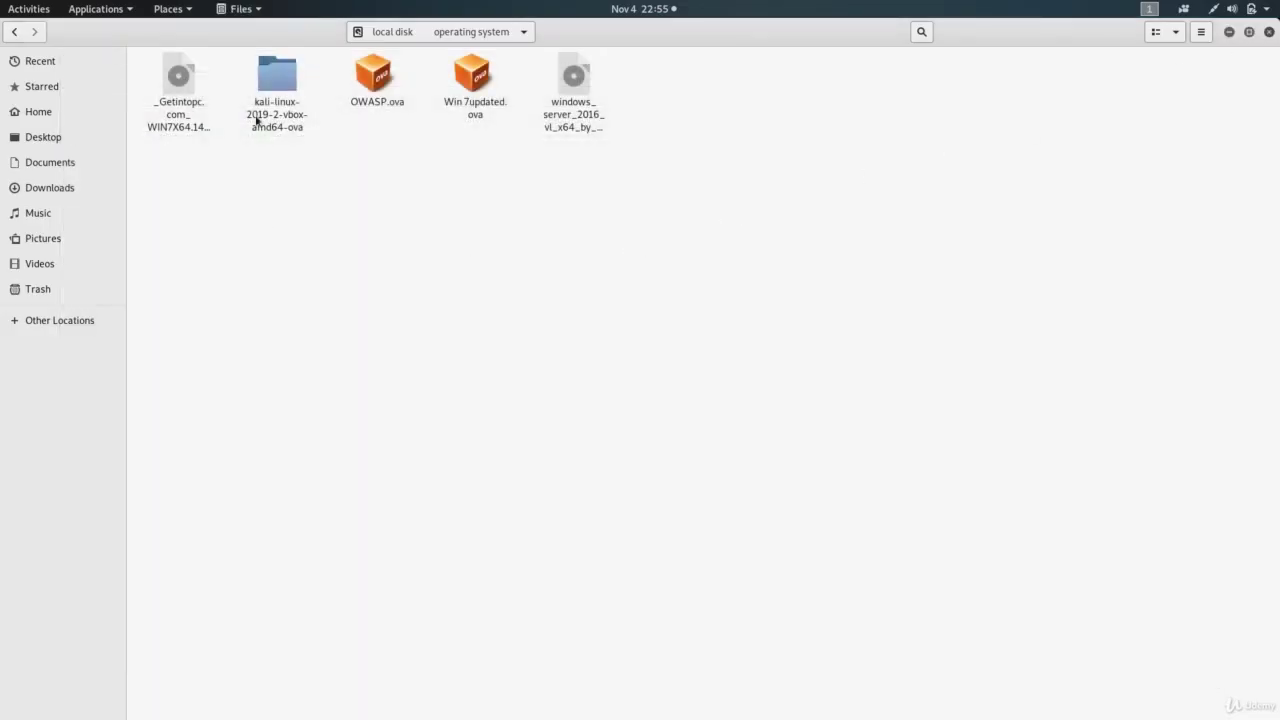
Step: Open the kali-linux-2019-2-vbox-amd64-ova folder and select the kali-linux-2019.2-vbox-amd64.ova file
double_click(275, 80)
drag(190, 88, 290, 160)
click(172, 182)
drag(172, 182, 288, 104)
click(376, 268)
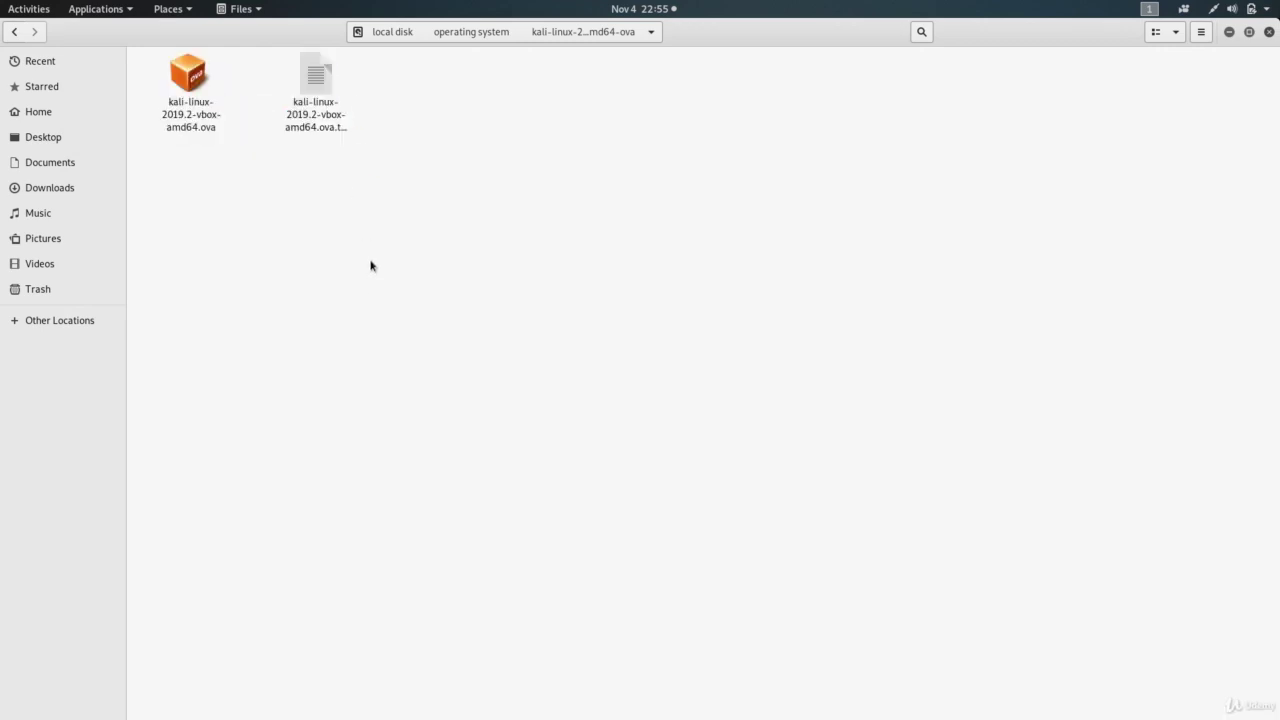
click(192, 112)
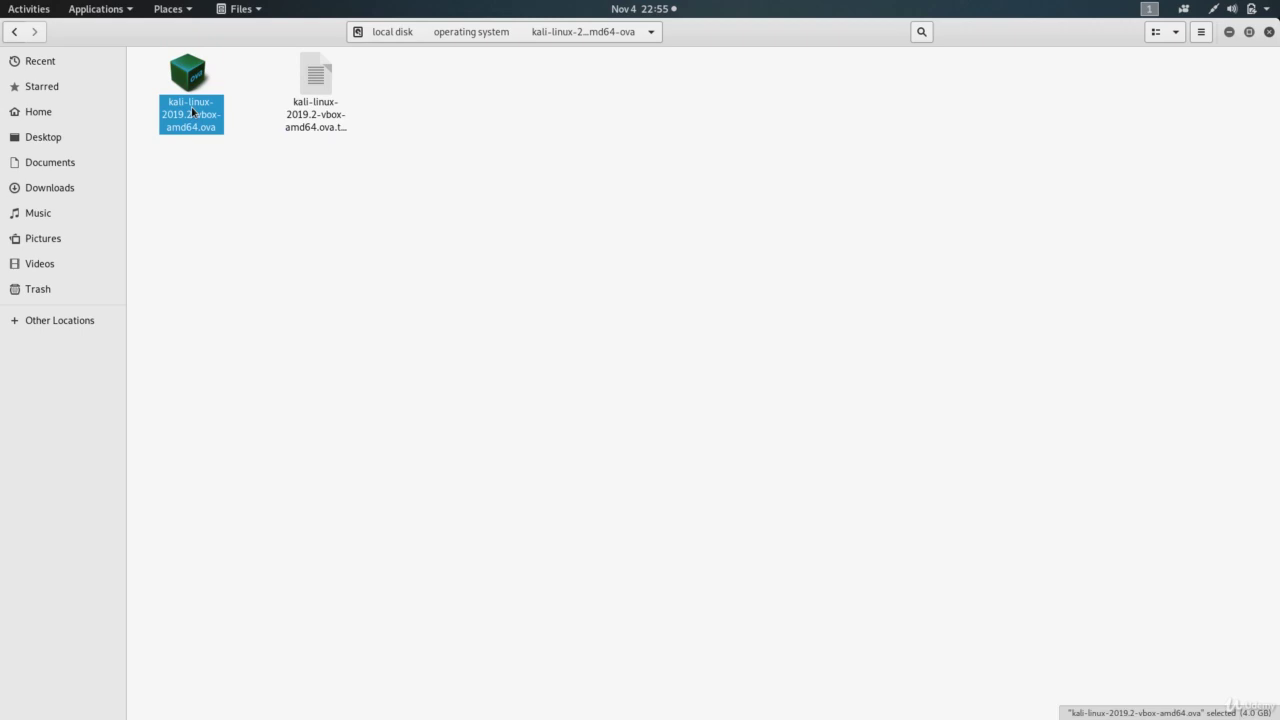
Step: Open kali-linux-2019.2-vbox-amd64.ova with VirtualBox from the file's context menu
right_click(190, 77)
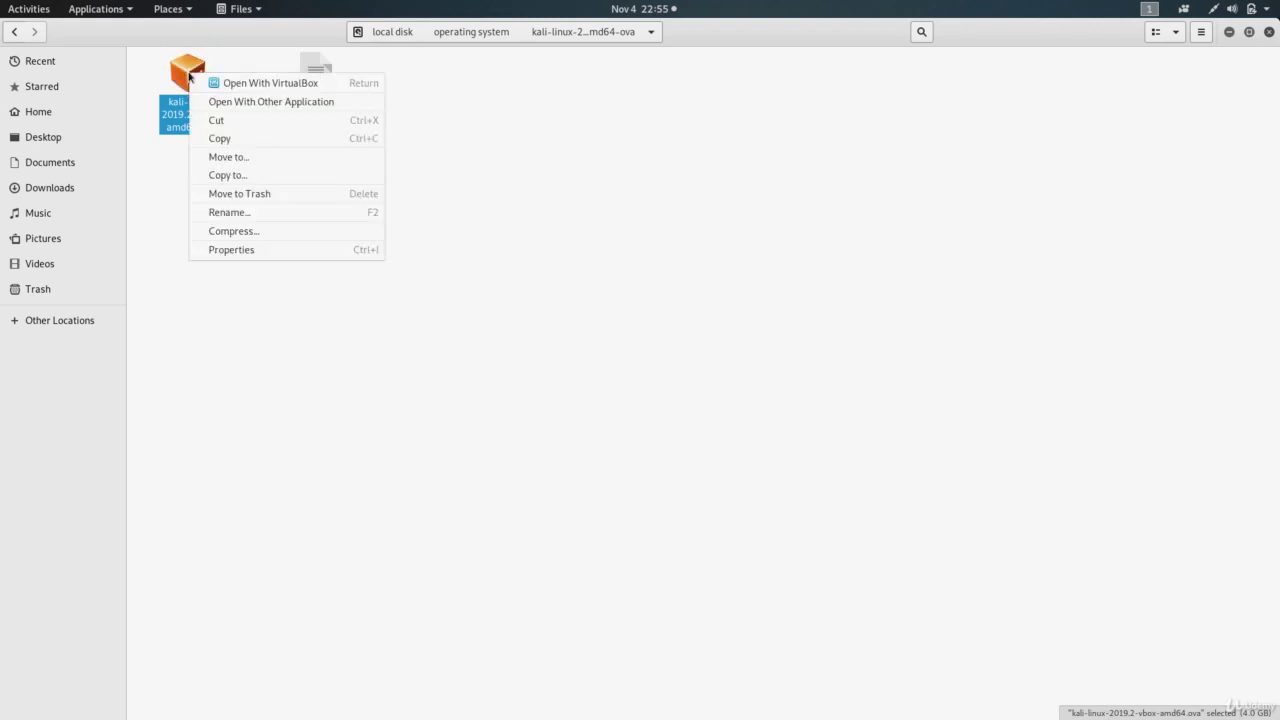
click(173, 117)
right_click(184, 80)
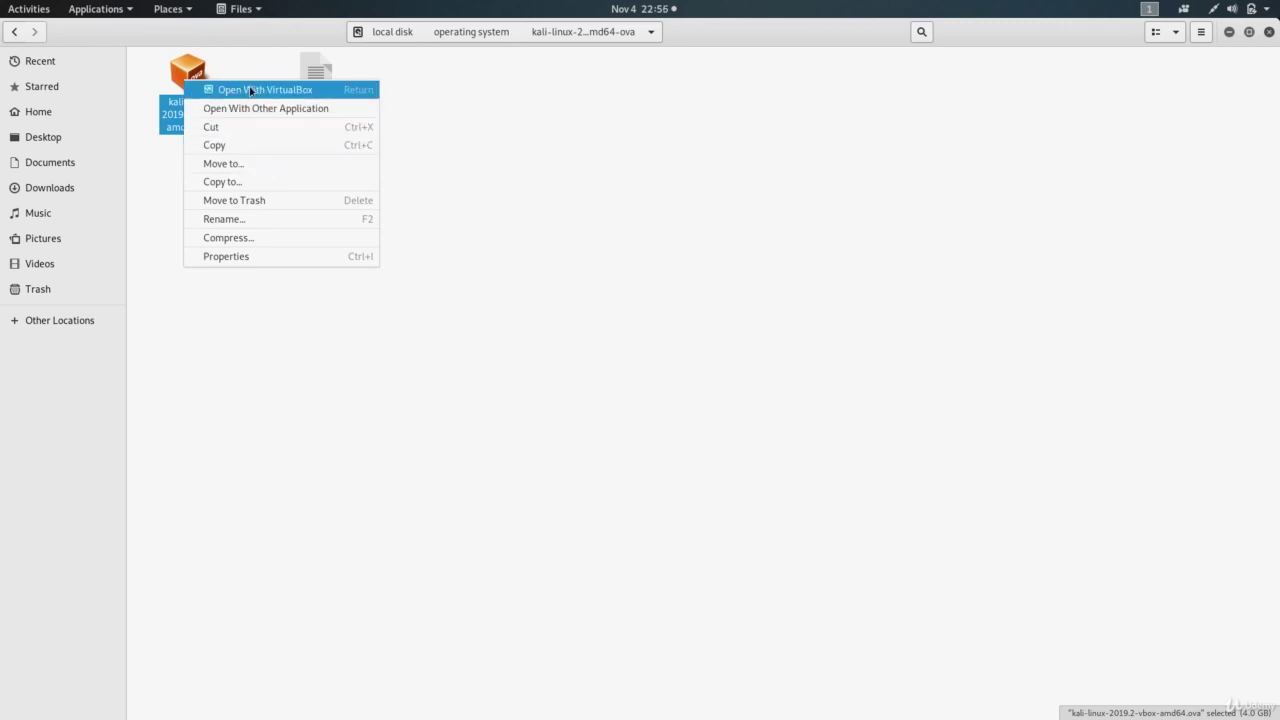
click(163, 125)
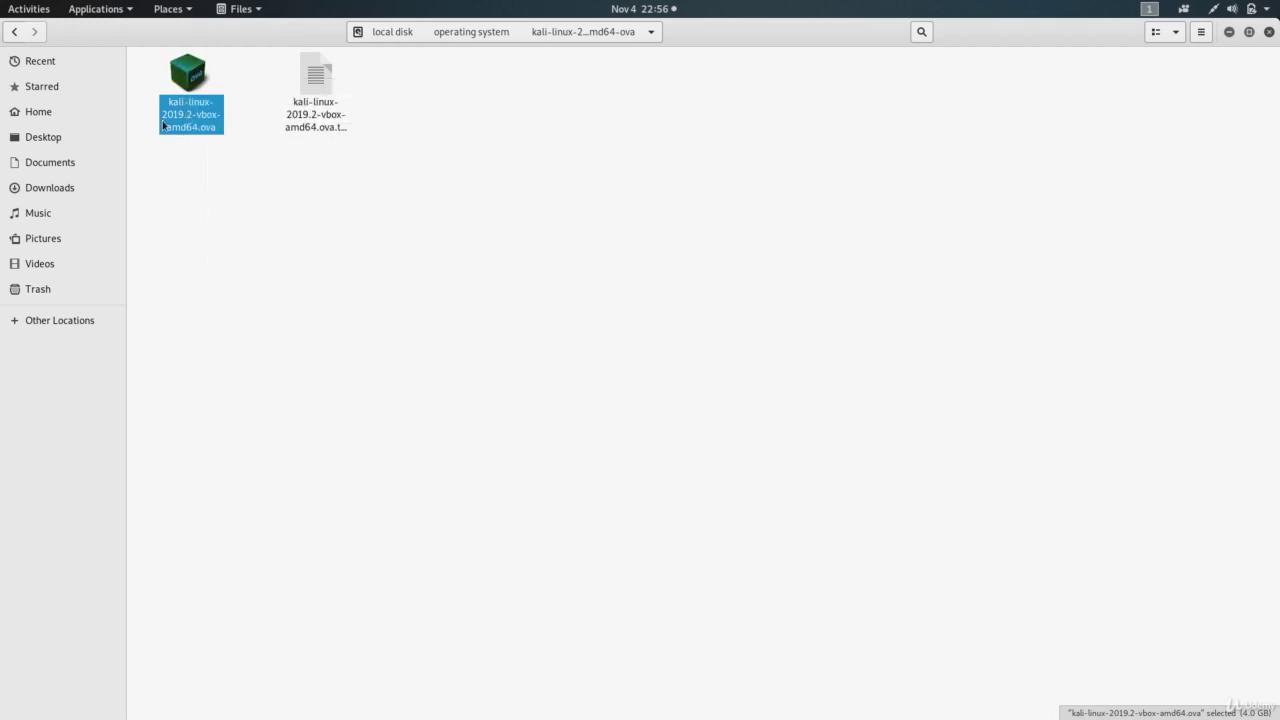
right_click(195, 77)
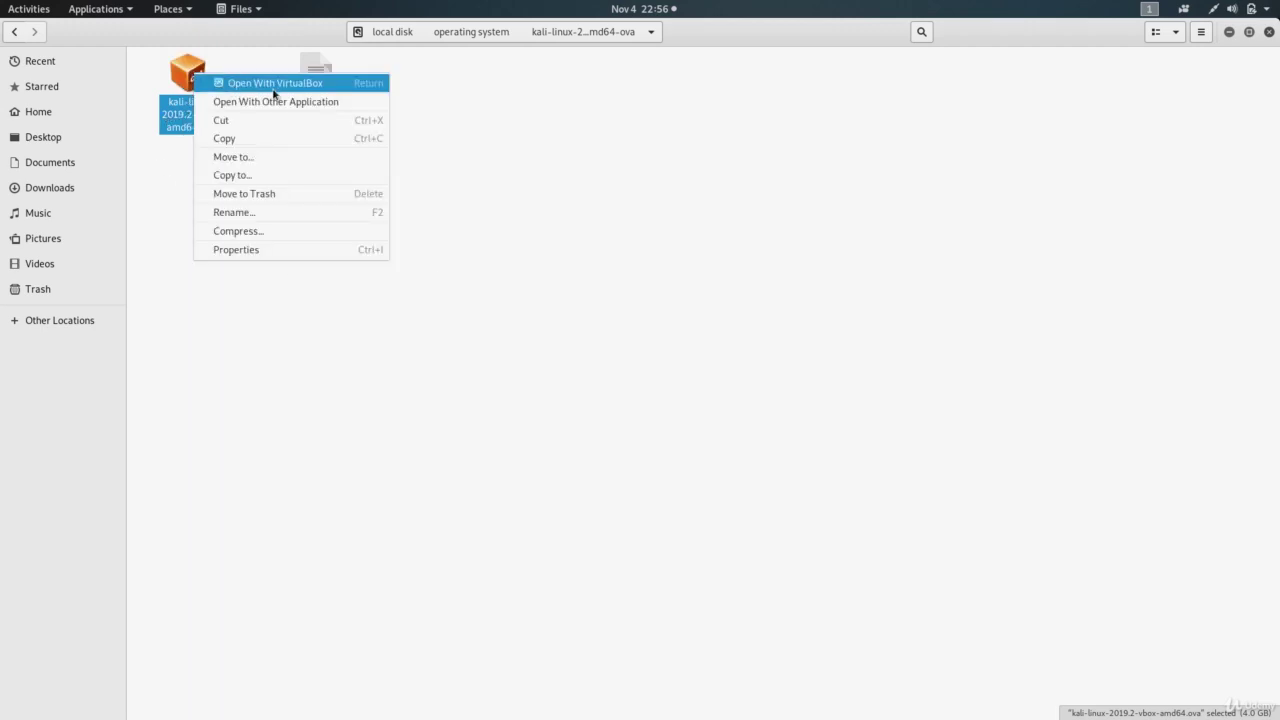
click(177, 177)
right_click(184, 78)
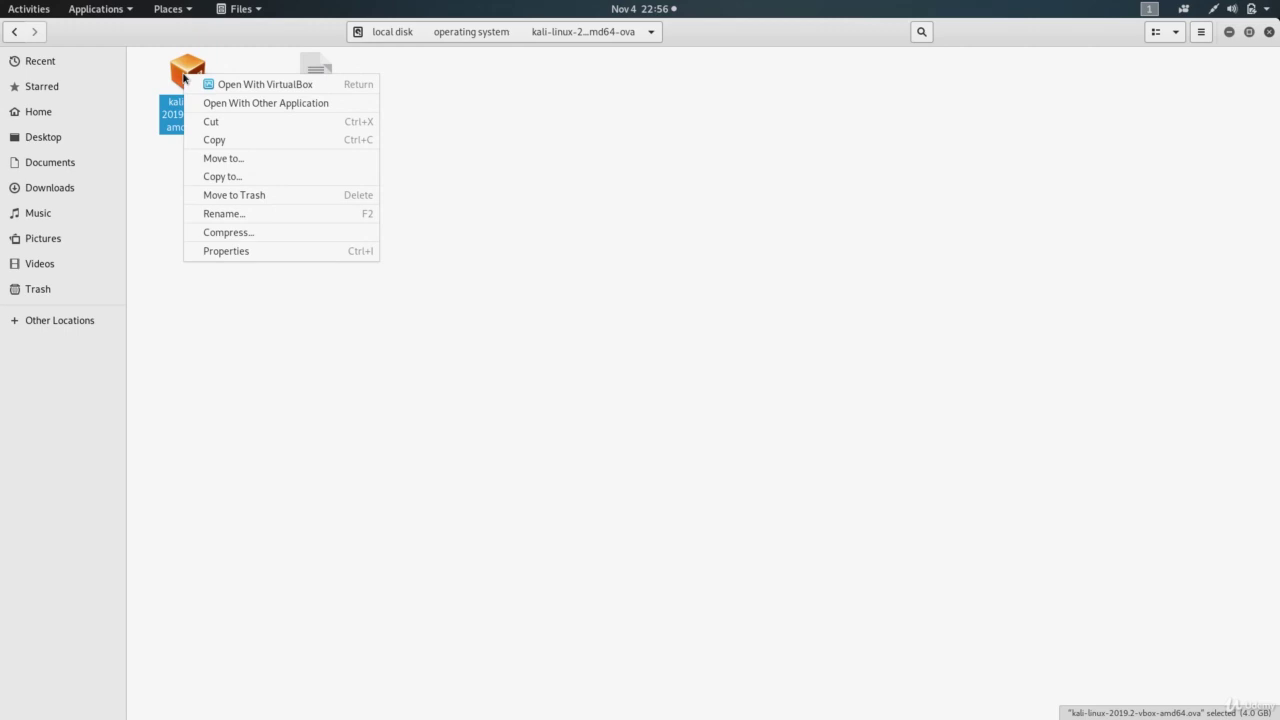
click(172, 115)
right_click(184, 86)
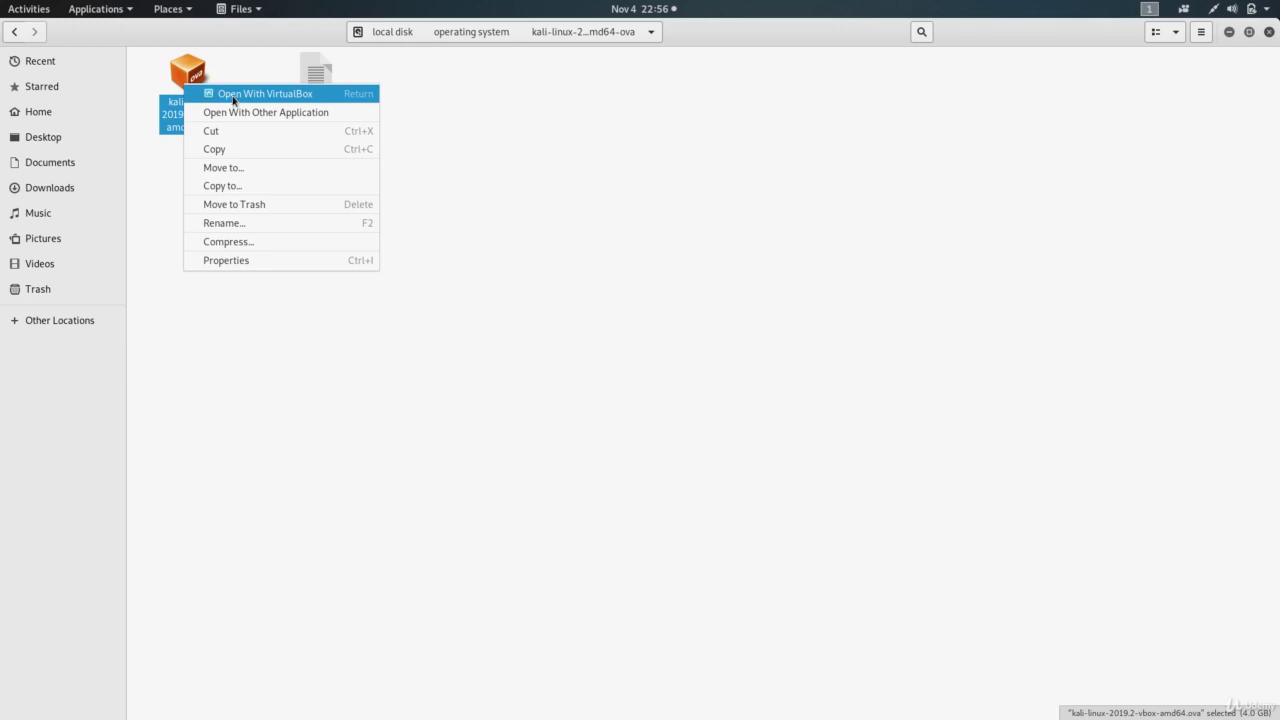
click(278, 97)
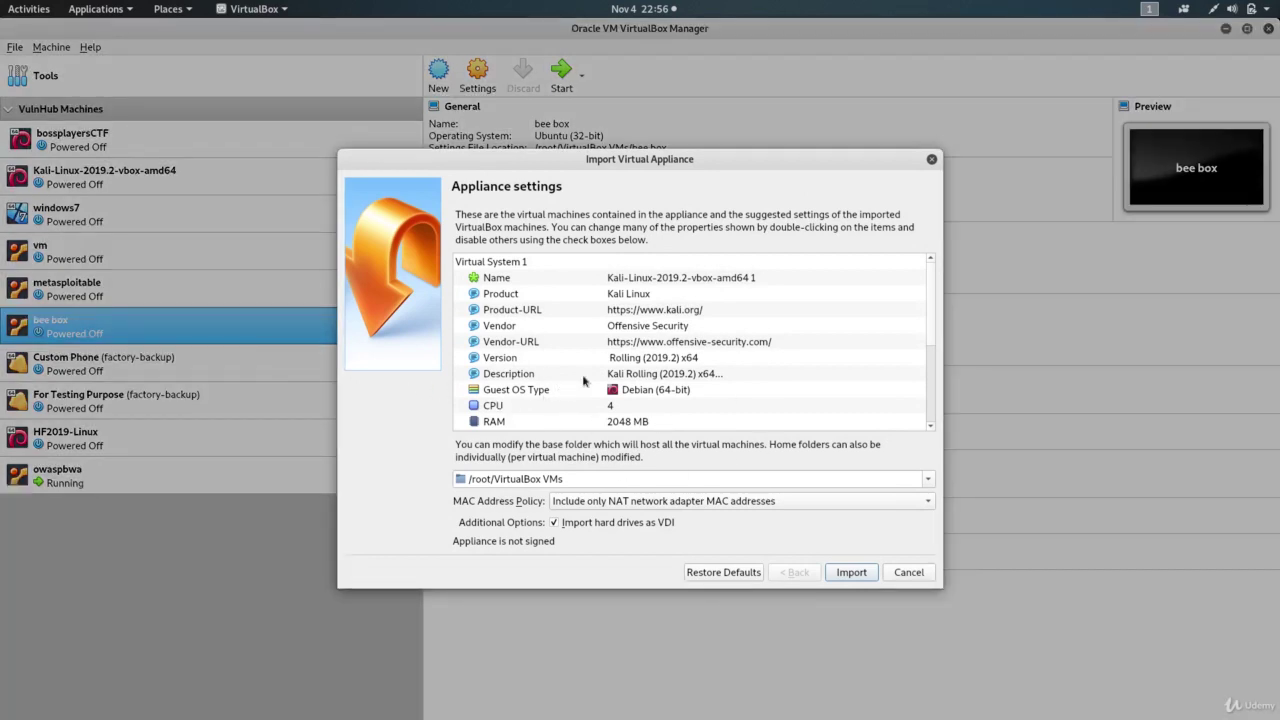
Step: Review the appliance settings, including 2048 MB RAM and 4 CPUs, and import the Kali appliance
scroll(647, 372, down, 3)
scroll(647, 372, up, 3)
scroll(647, 372, down, 2)
scroll(647, 372, down, 1)
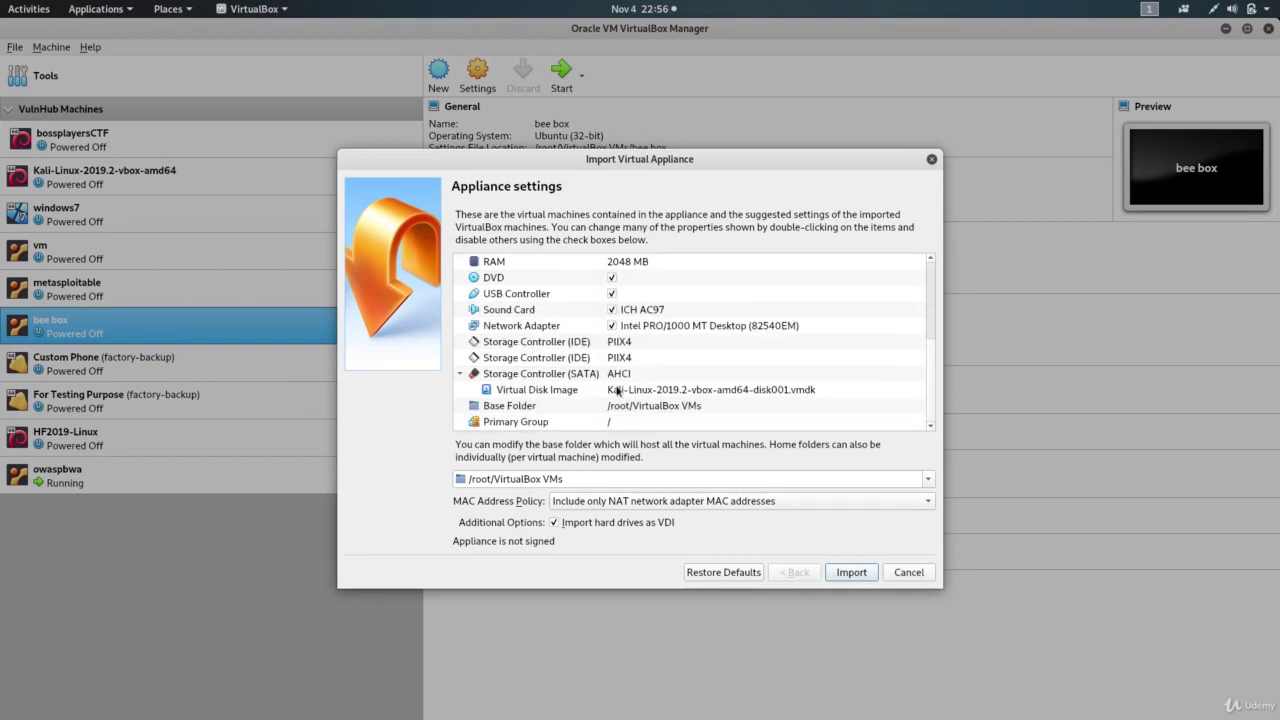
scroll(620, 380, up, 3)
scroll(624, 370, down, 1)
click(626, 360)
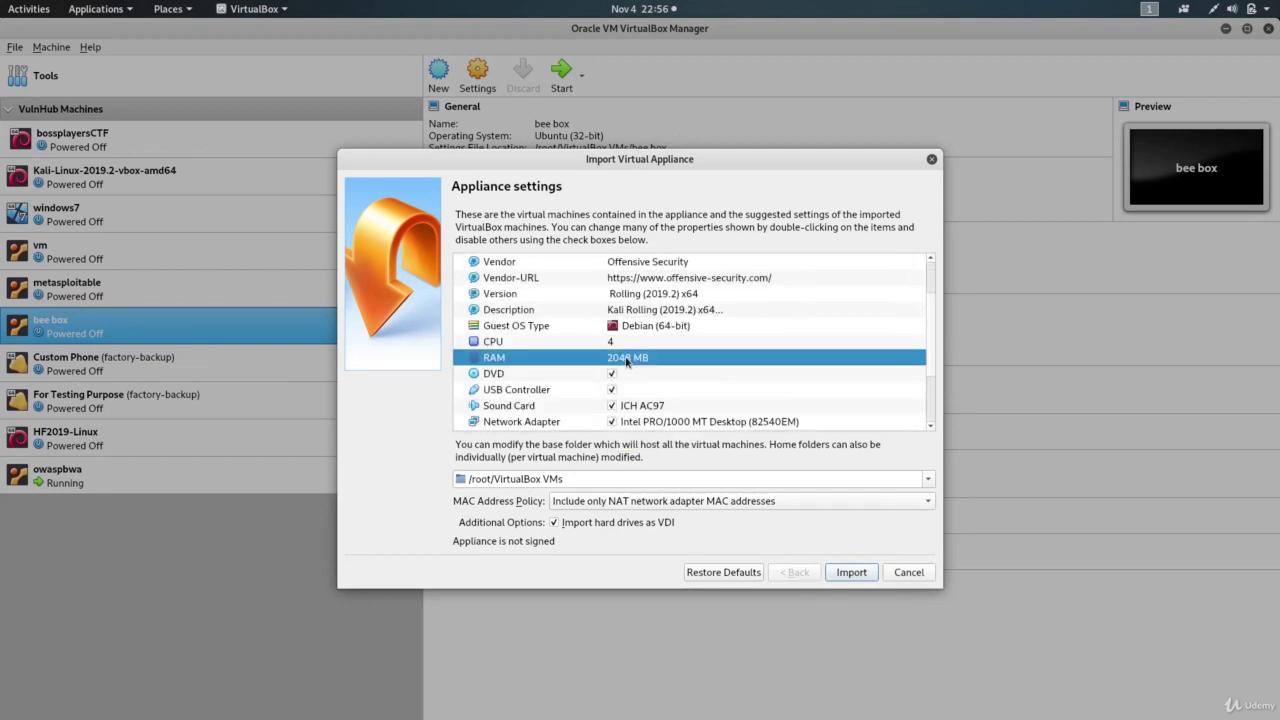
scroll(680, 375, down, 2)
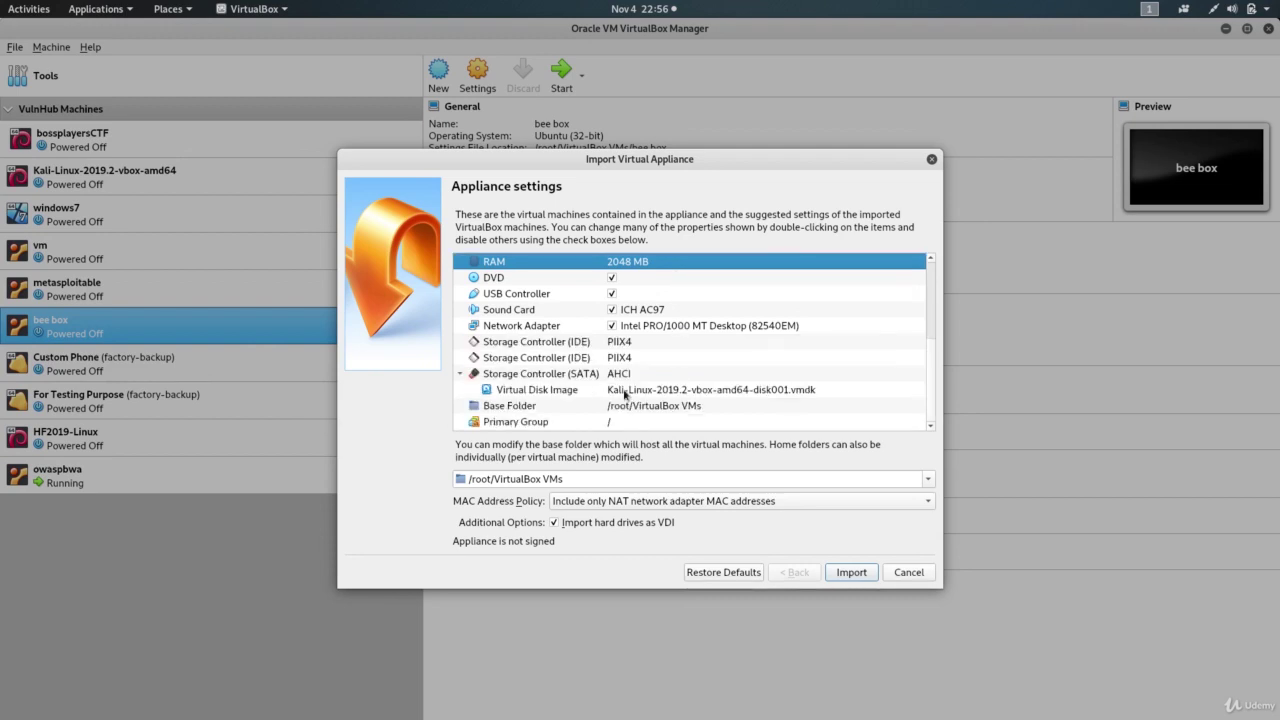
scroll(629, 383, up, 3)
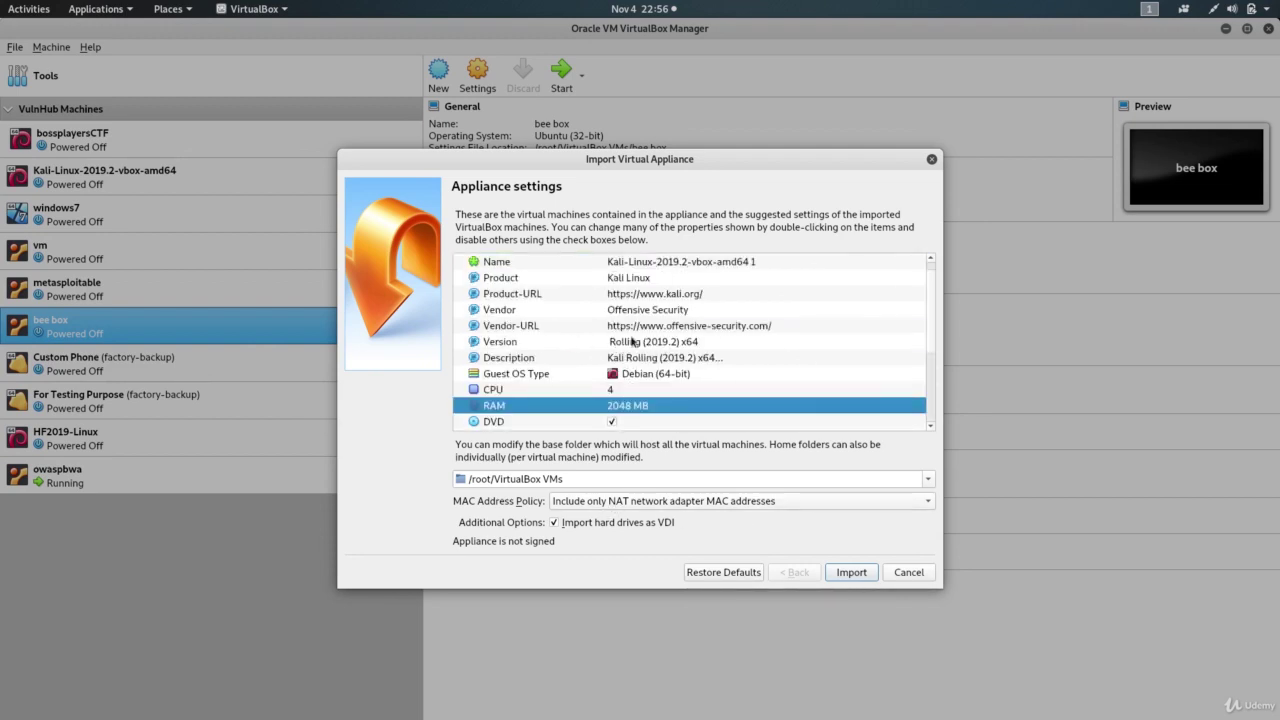
click(849, 575)
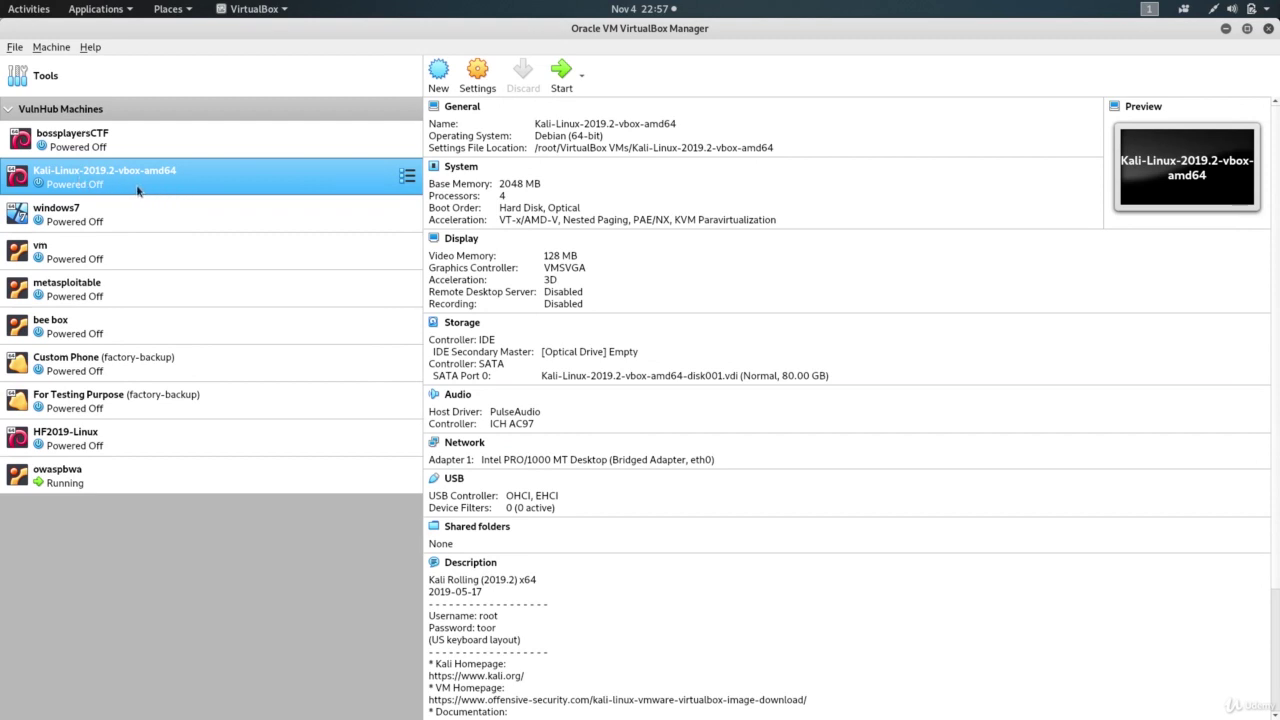
Step: Open the Kali machine's settings and look over the Display and System pages
scroll(491, 514, down, 3)
scroll(538, 270, up, 3)
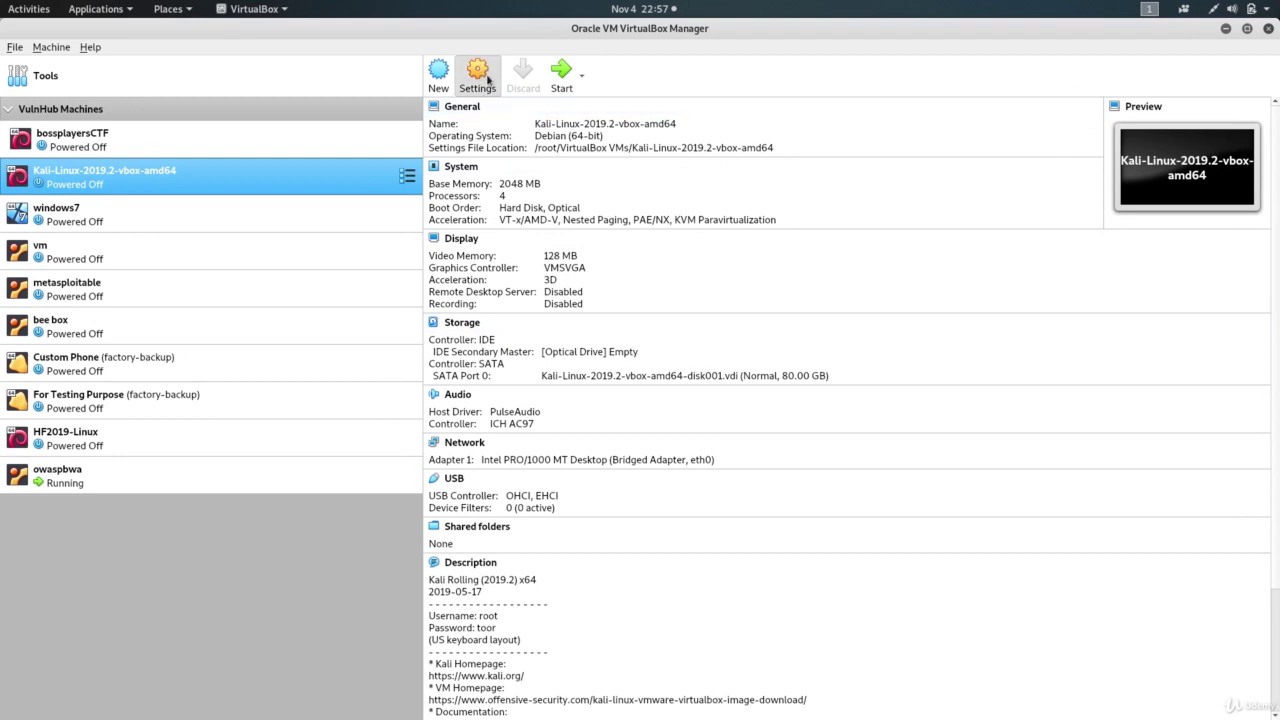
key(ctrl+s)
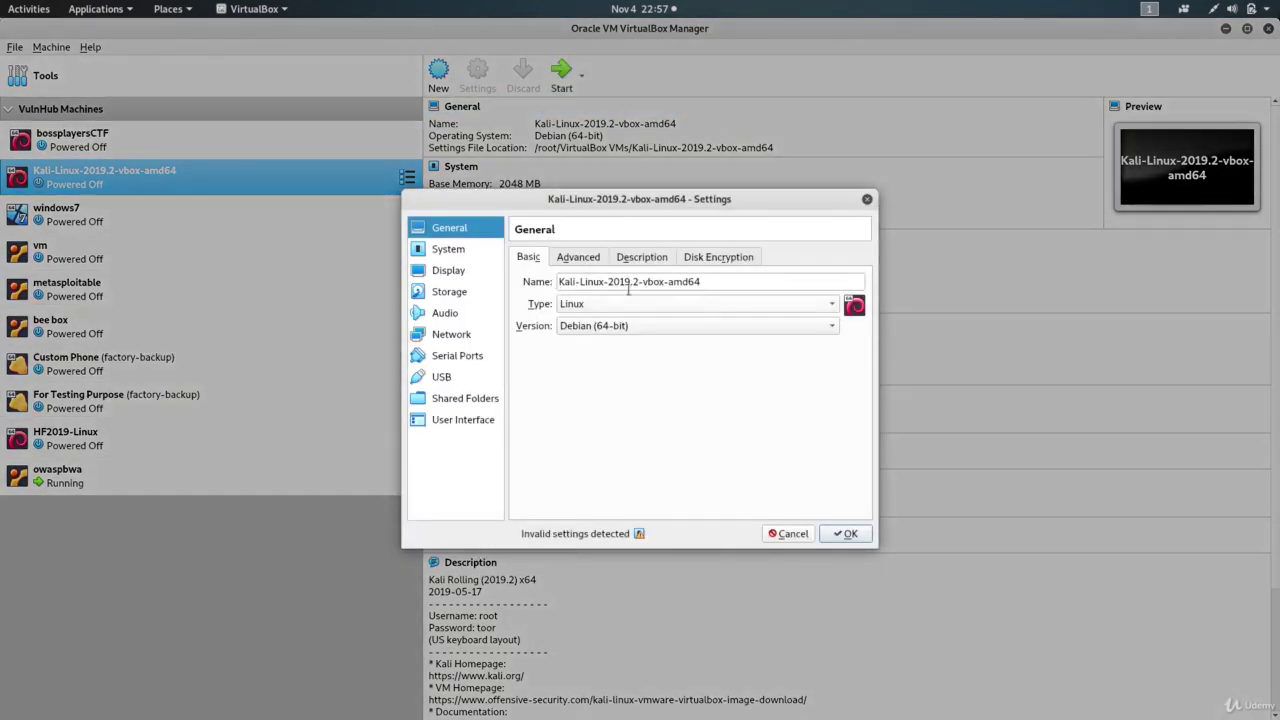
click(447, 271)
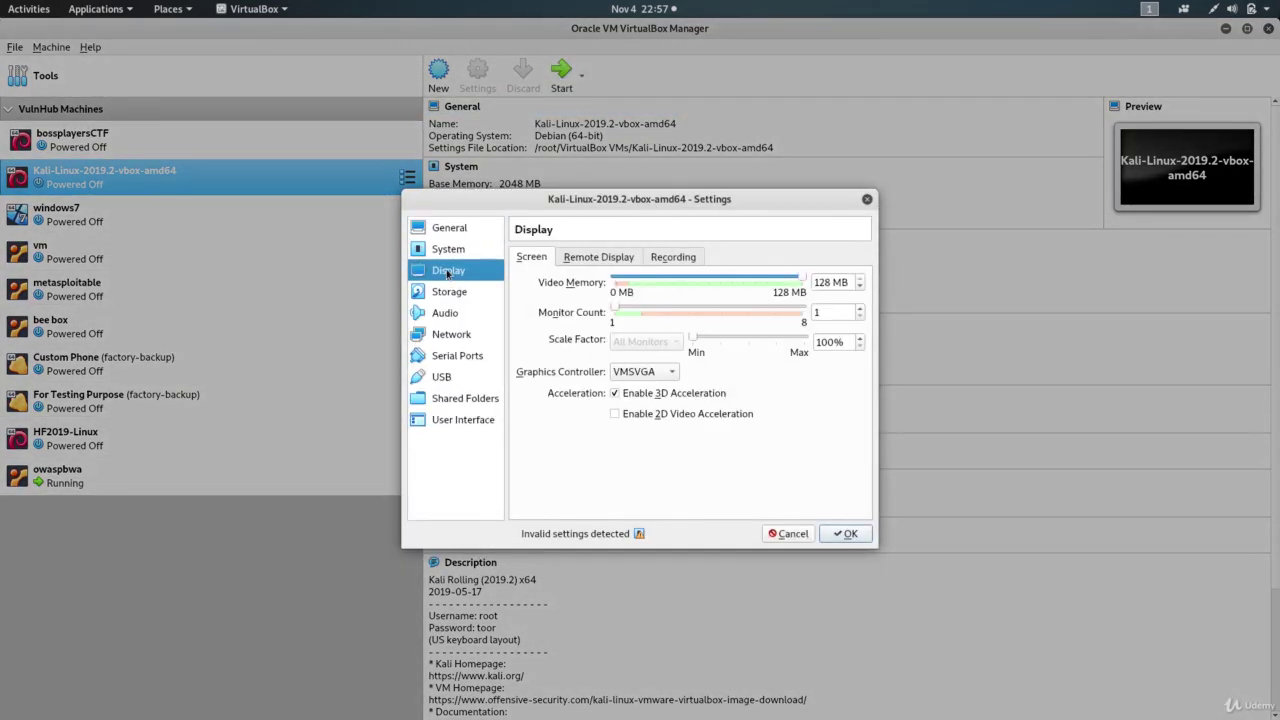
click(455, 249)
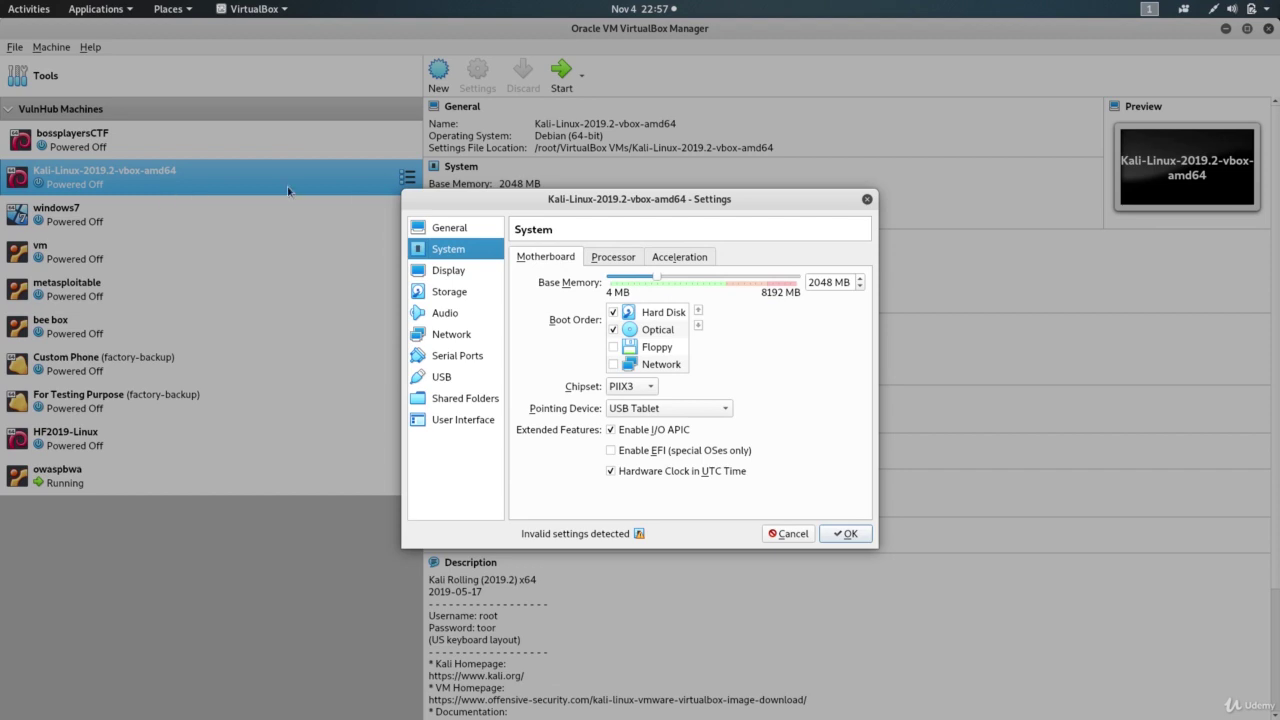
Step: Set Network Adapter 1 to Bridged Adapter on eth0 and save the settings
click(453, 336)
click(641, 303)
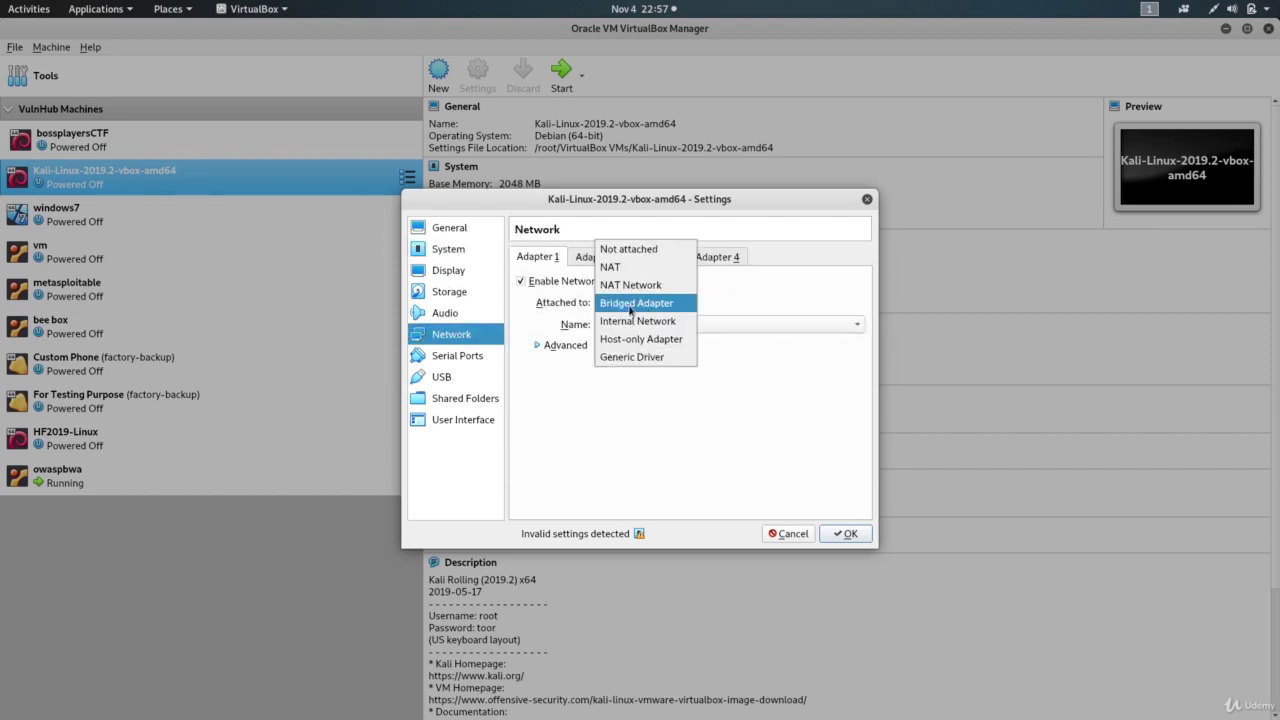
click(631, 306)
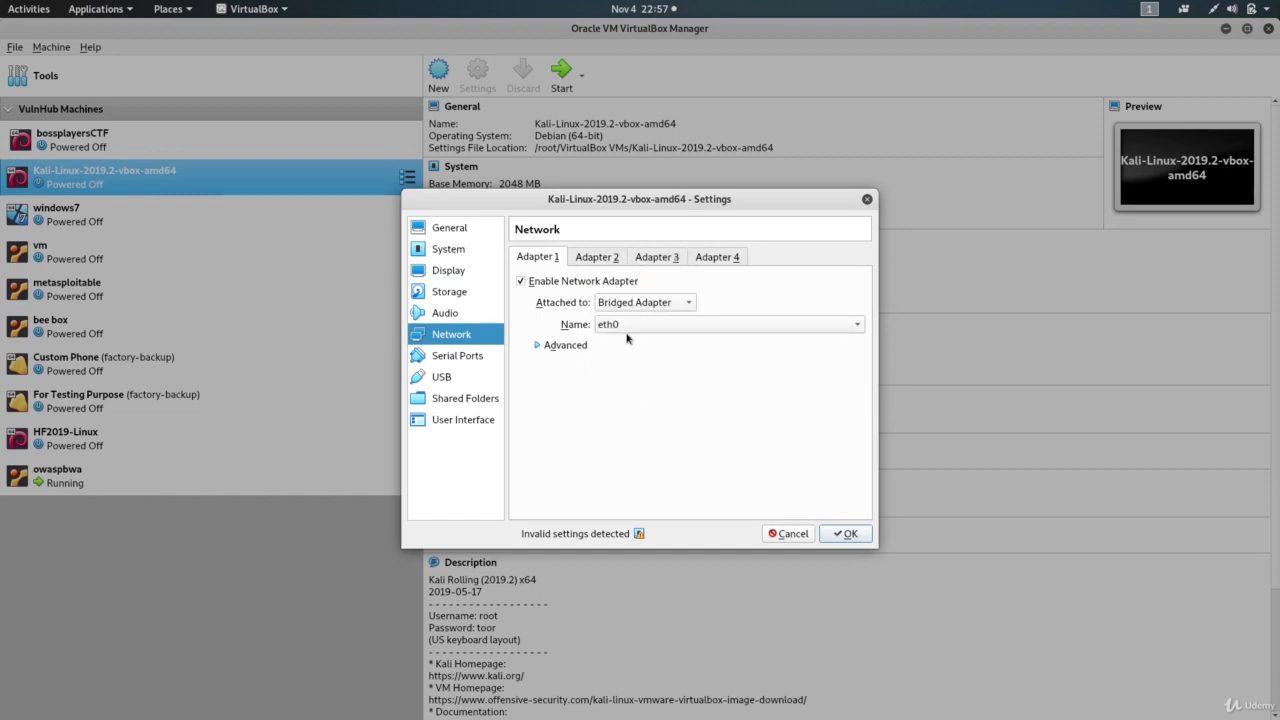
click(640, 305)
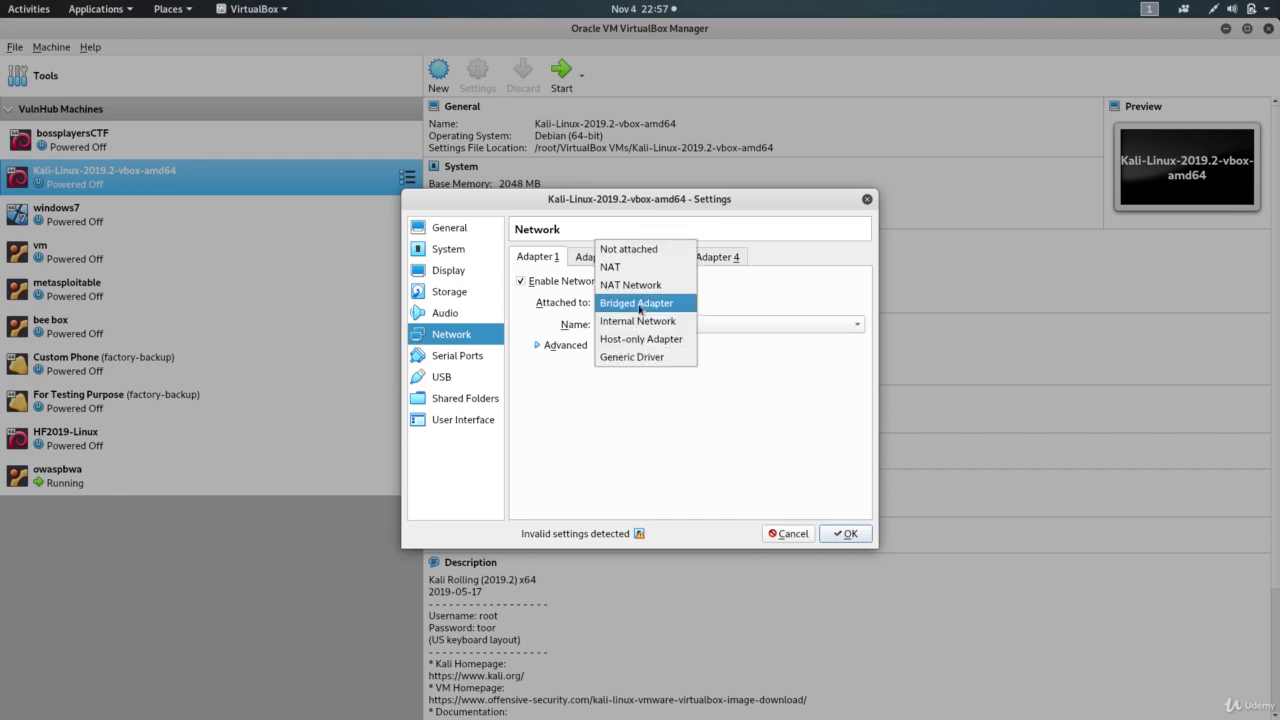
click(626, 308)
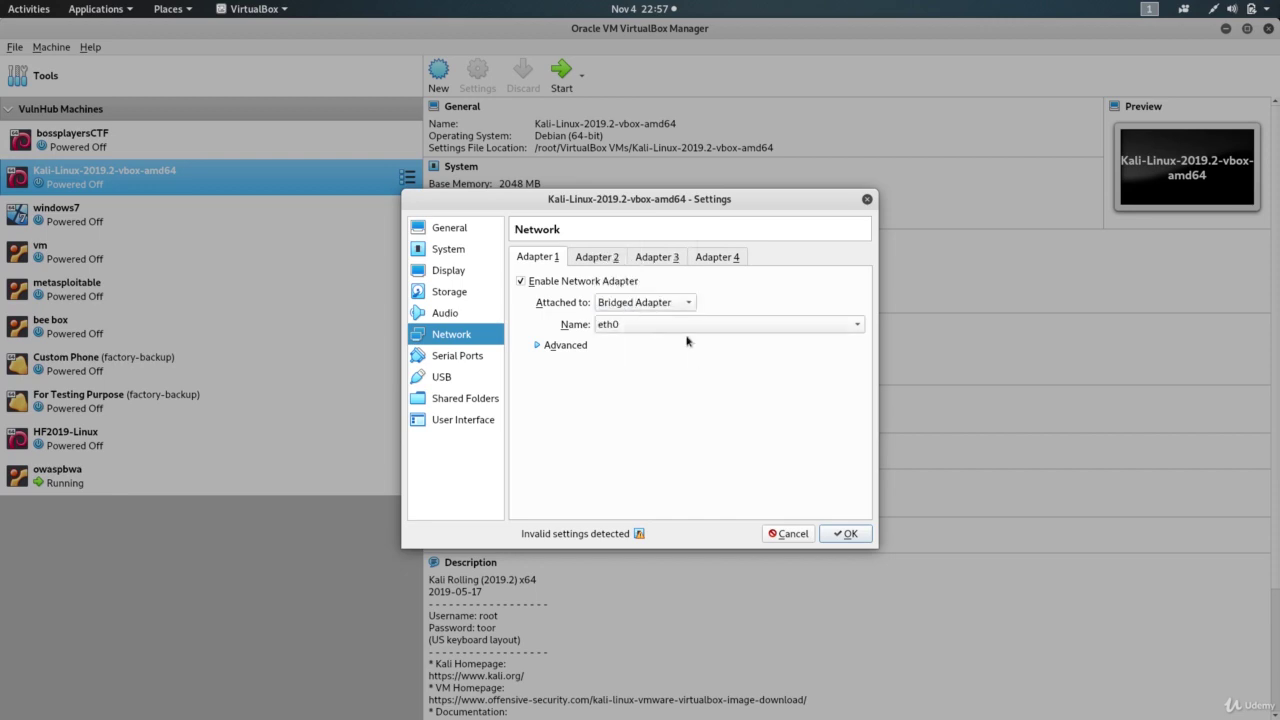
click(658, 297)
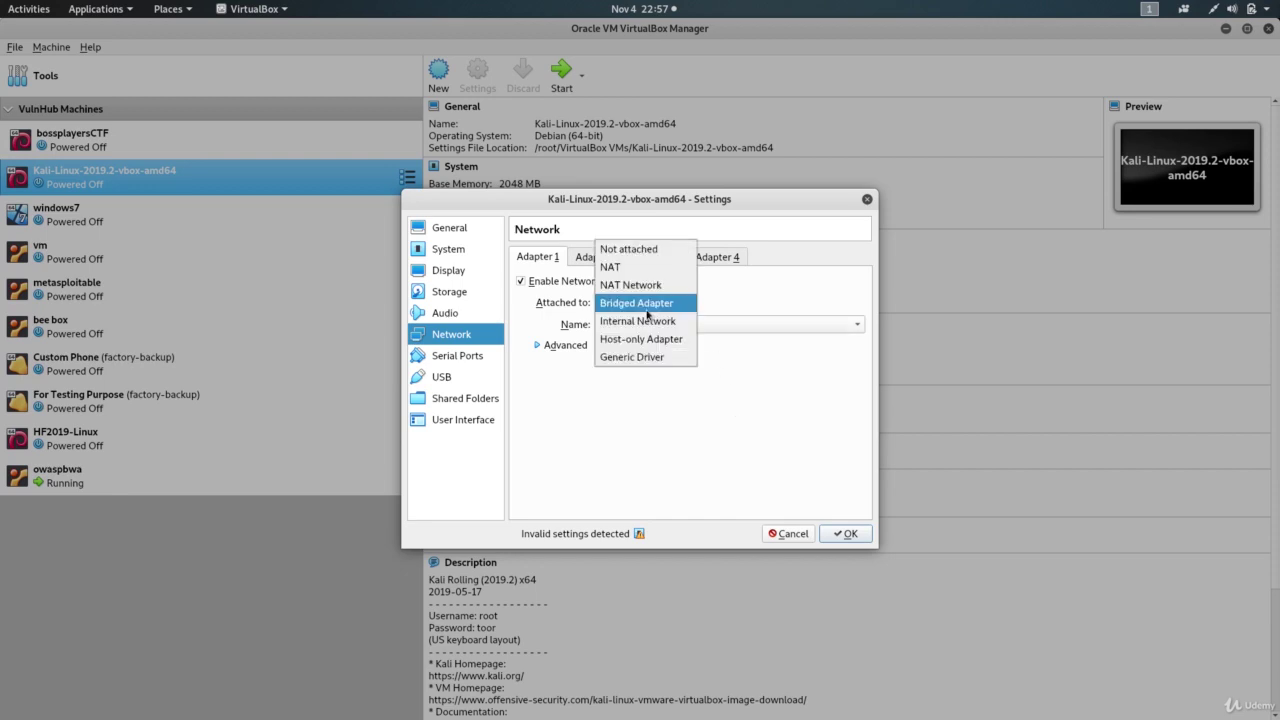
click(646, 410)
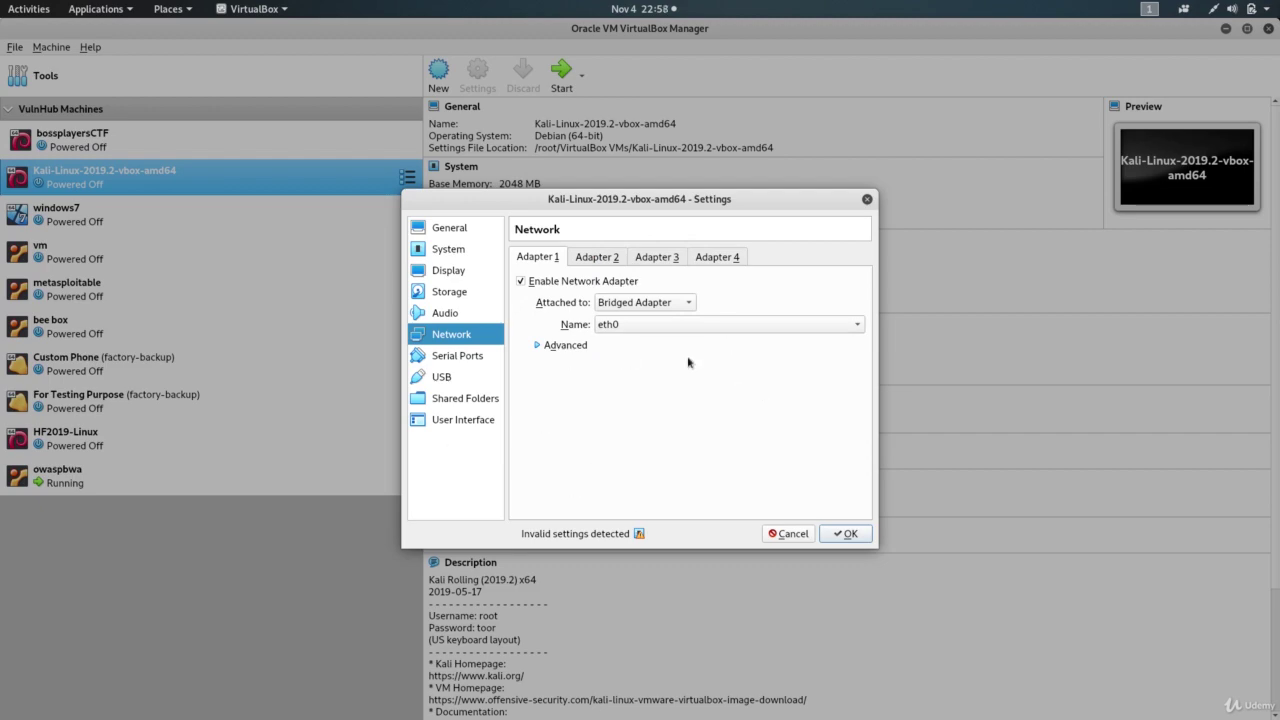
click(842, 535)
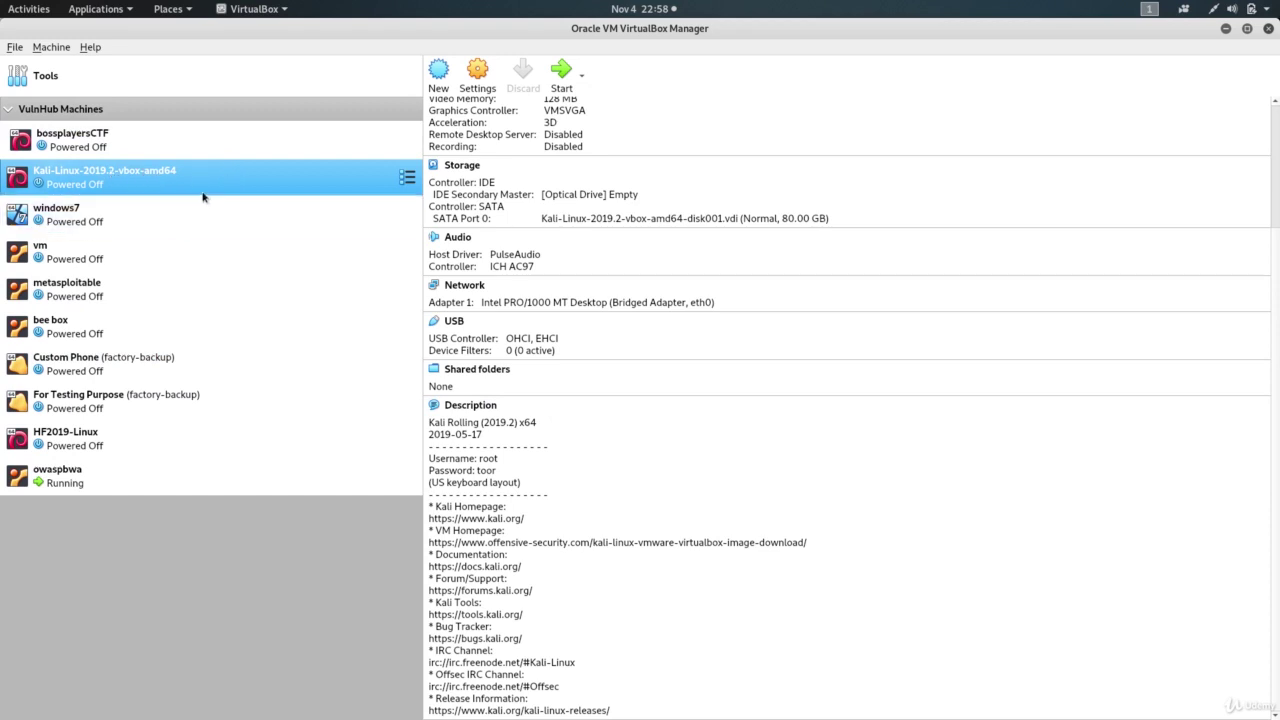
Step: Start the Kali-Linux-2019.2-vbox-amd64 machine so it boots to the login screen
scroll(622, 302, up, 3)
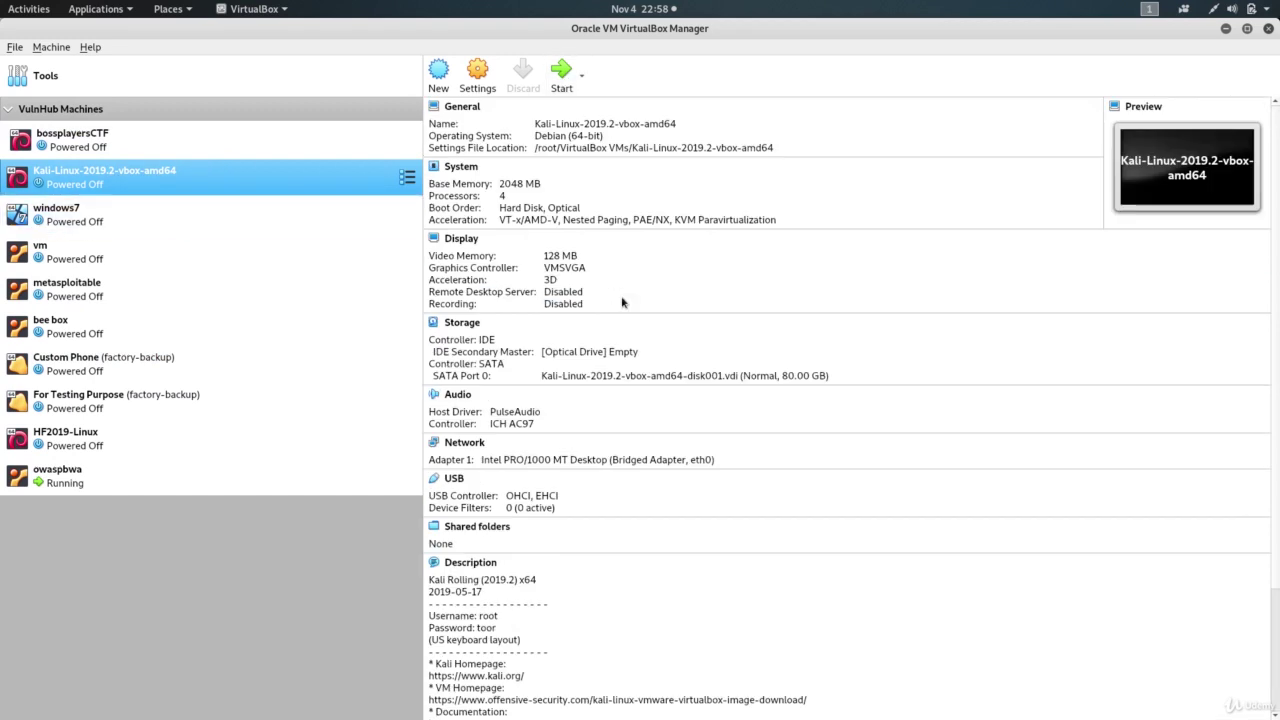
click(561, 76)
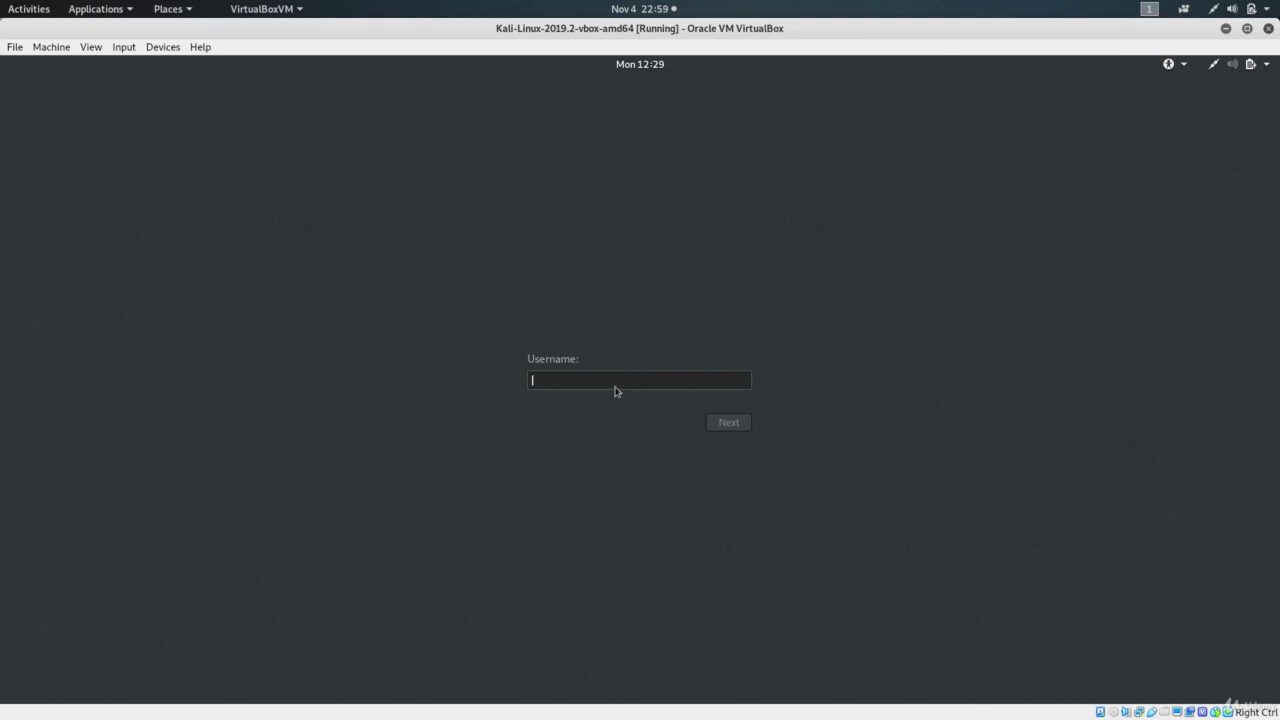
Step: Sign in to Kali as root, entering the default account password
text(root)
click(729, 424)
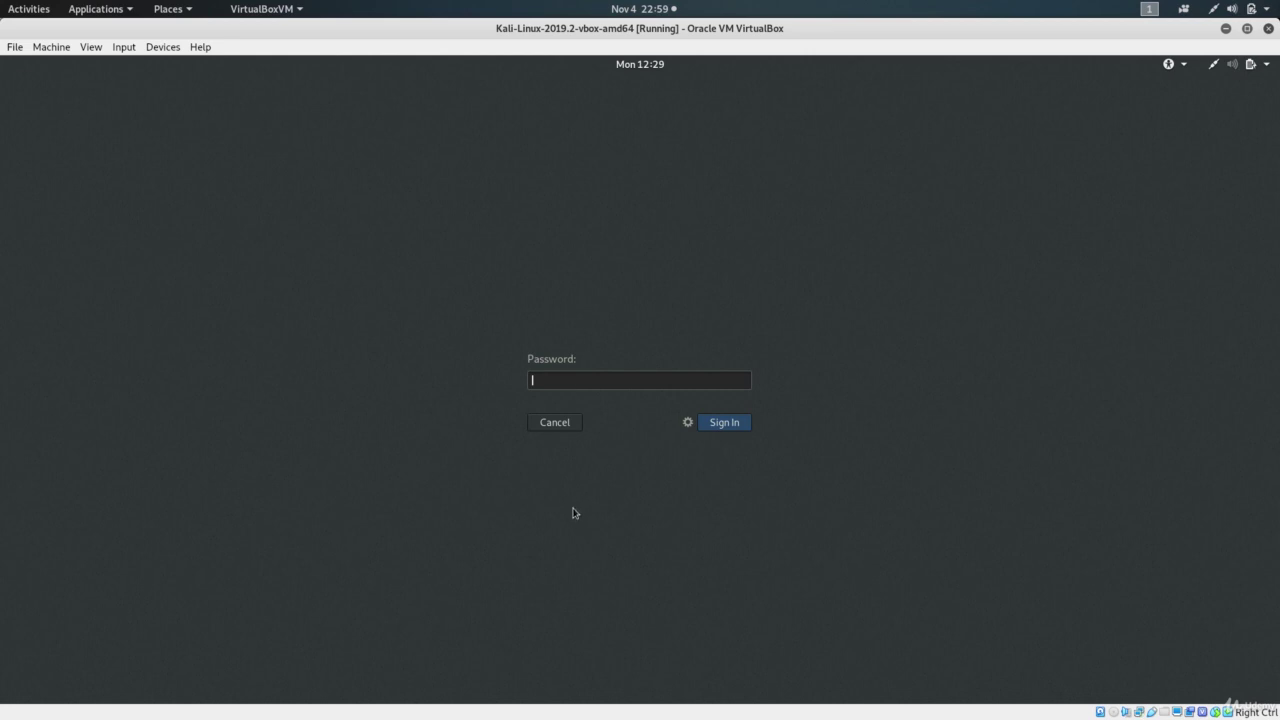
text(toor)
click(726, 424)
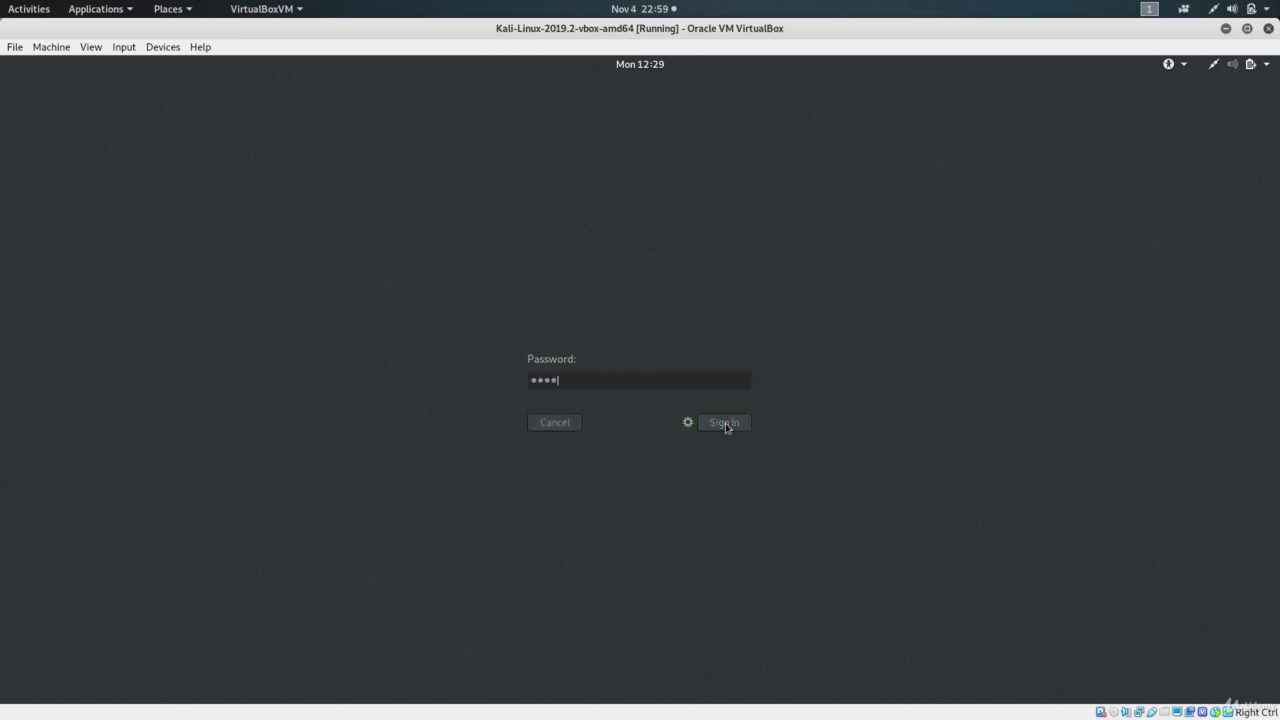